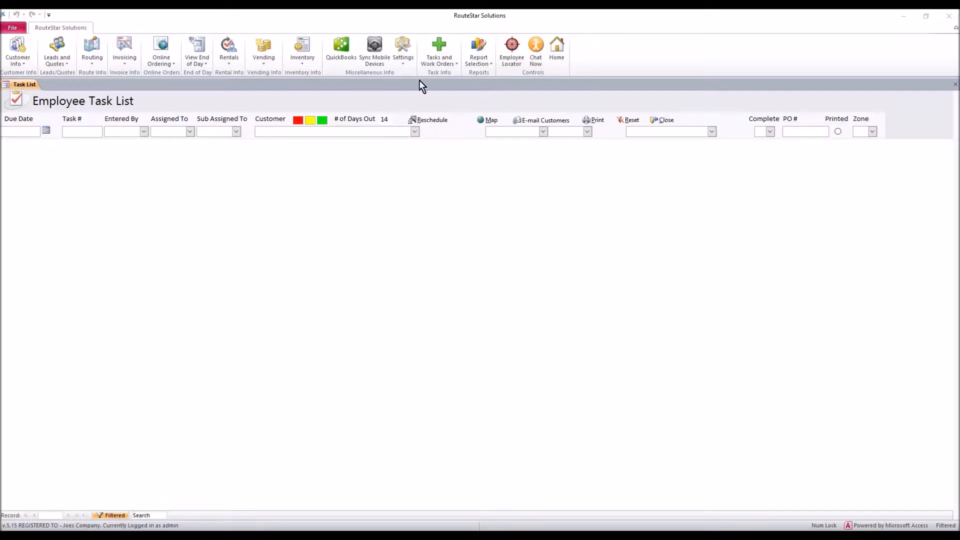
Open the control settings for routes and set the Invoice Print Version to "with Sub Locations".
click(406, 58)
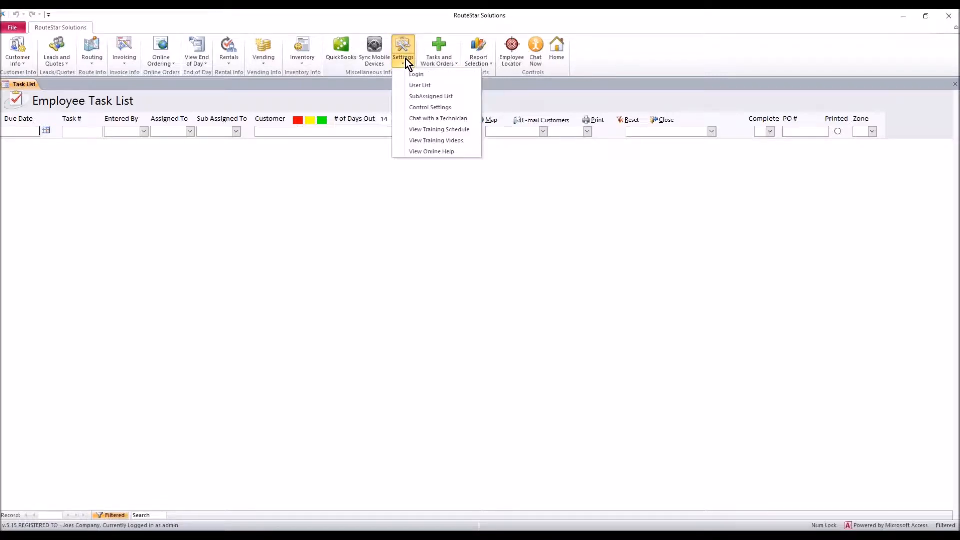
click(413, 107)
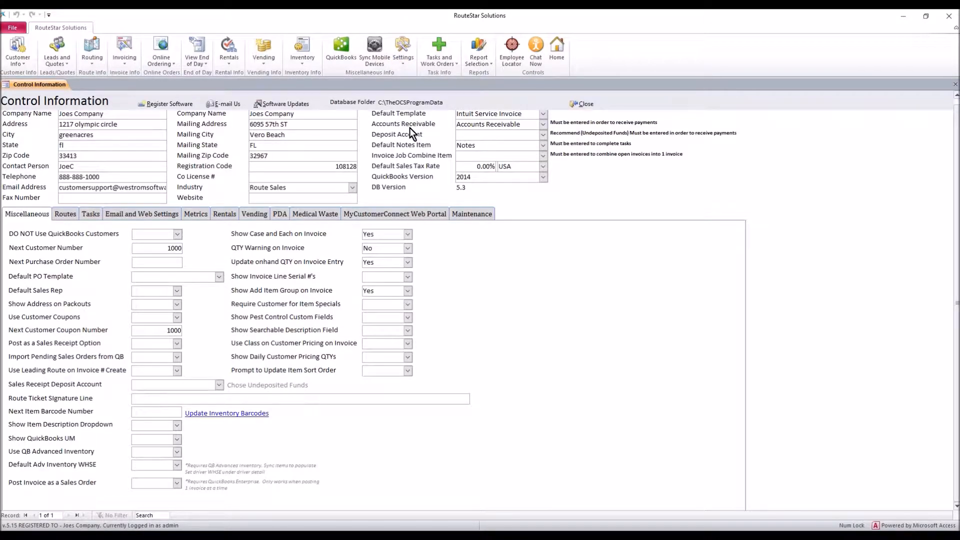
click(67, 215)
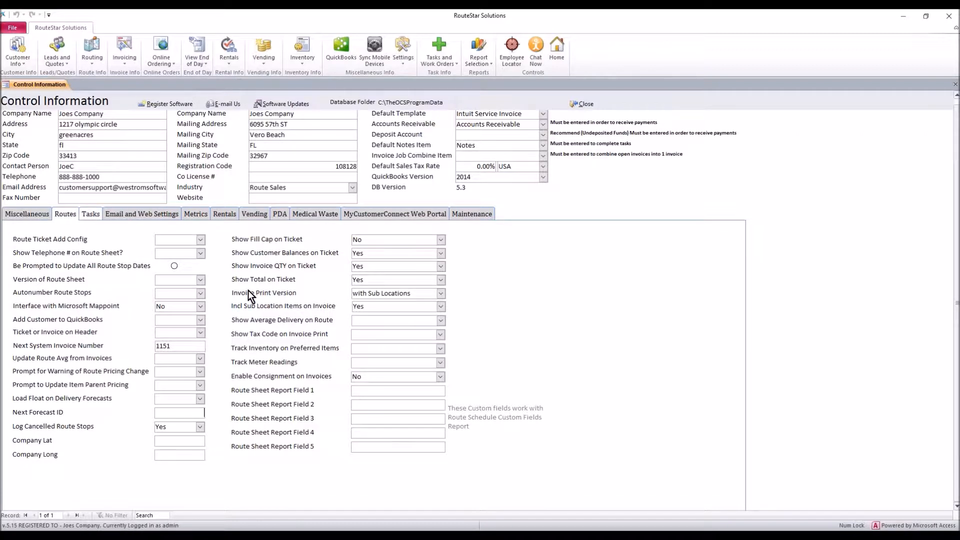
click(441, 294)
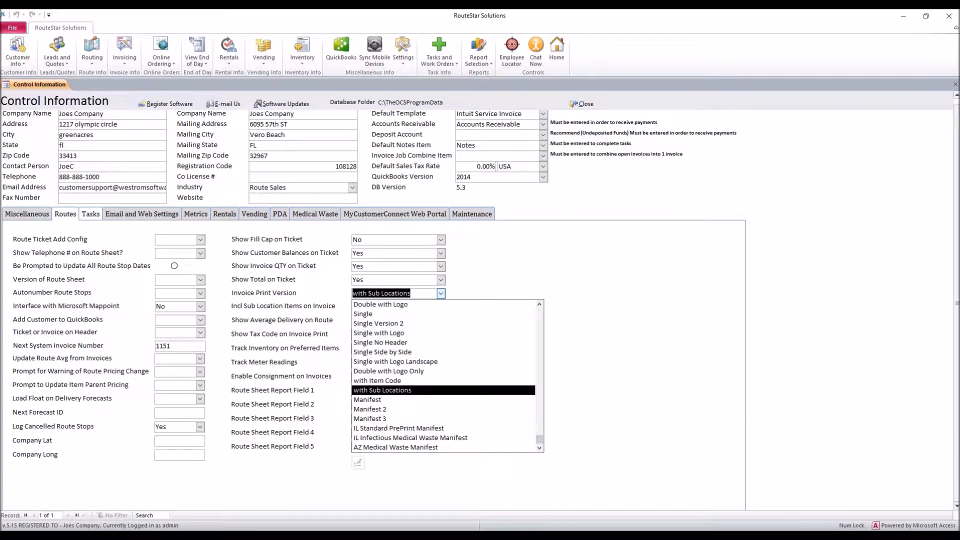
click(386, 389)
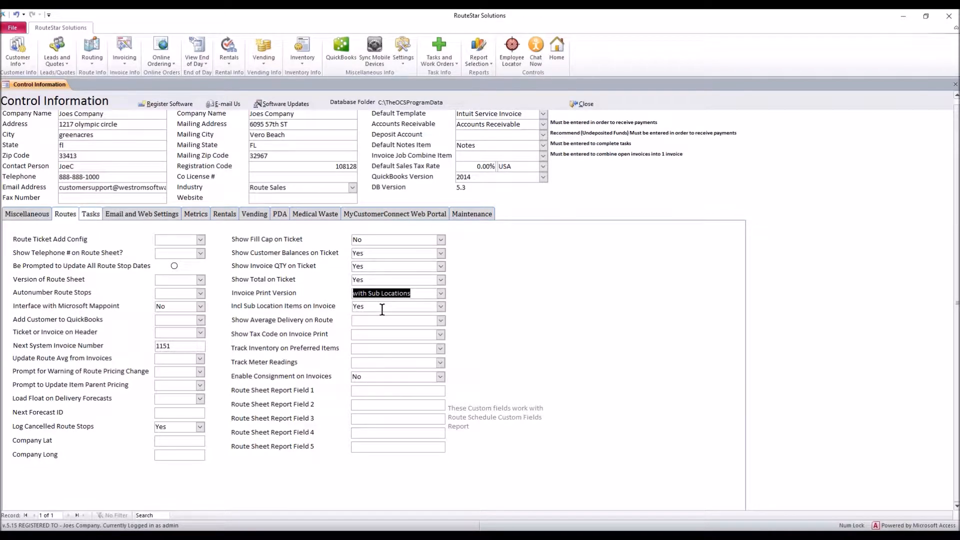
Set Incl Sub Location Items on Invoice to Yes and close the control settings.
drag(382, 310, 352, 307)
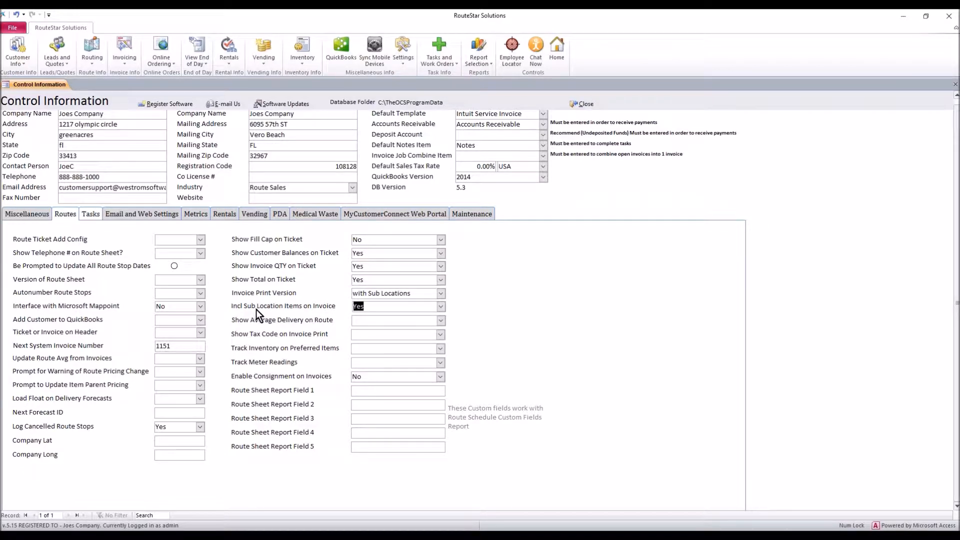
click(441, 308)
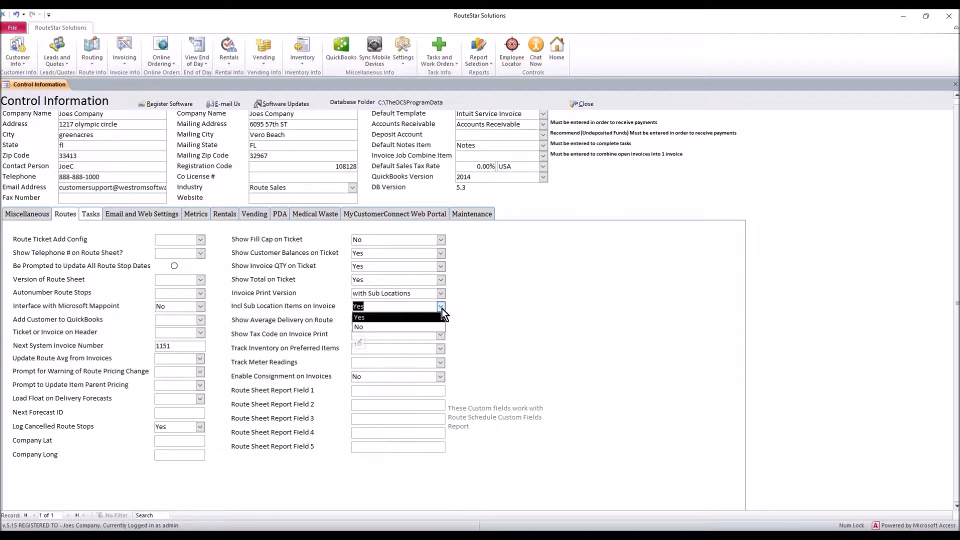
click(370, 318)
drag(414, 293, 350, 306)
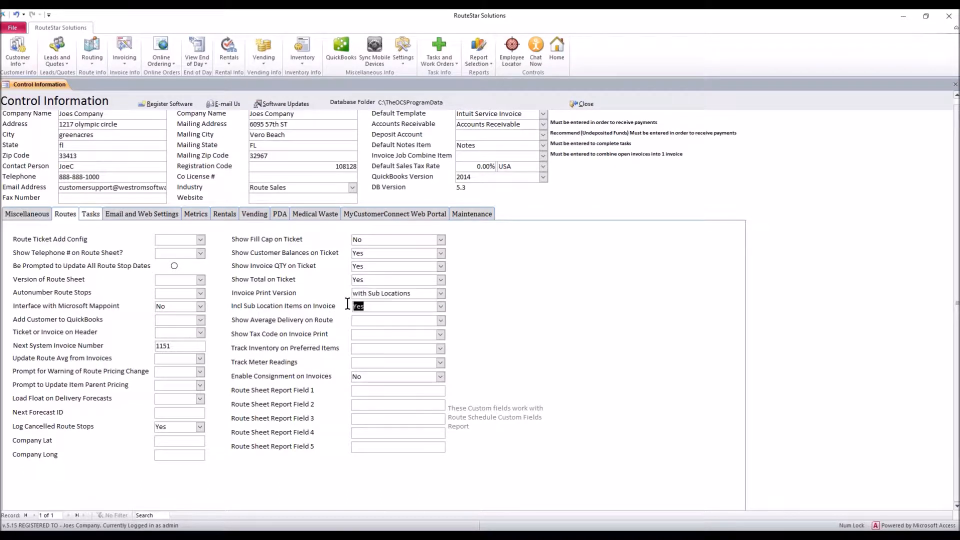
click(584, 102)
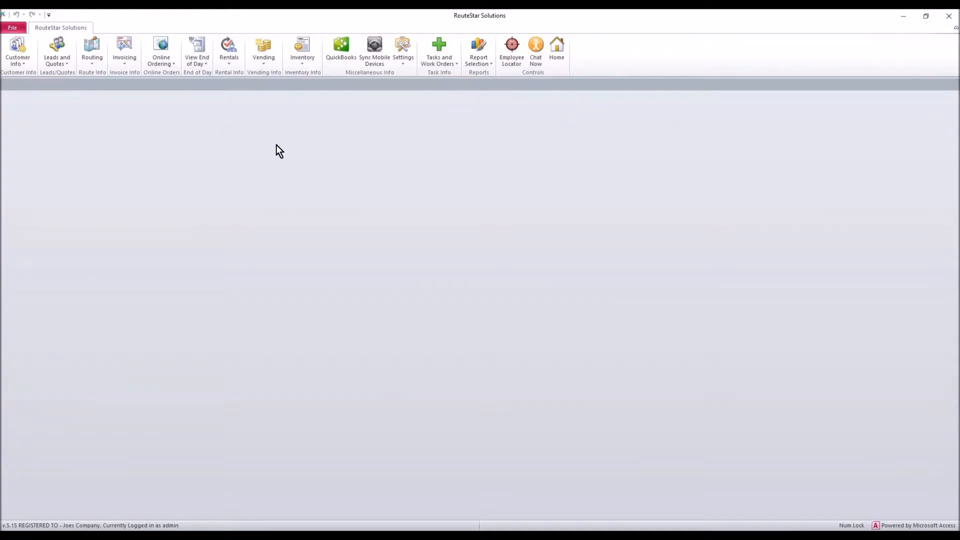
Open the customer detail of Fernando's Dockside Grille from the route schedule and display its customer locations.
click(92, 52)
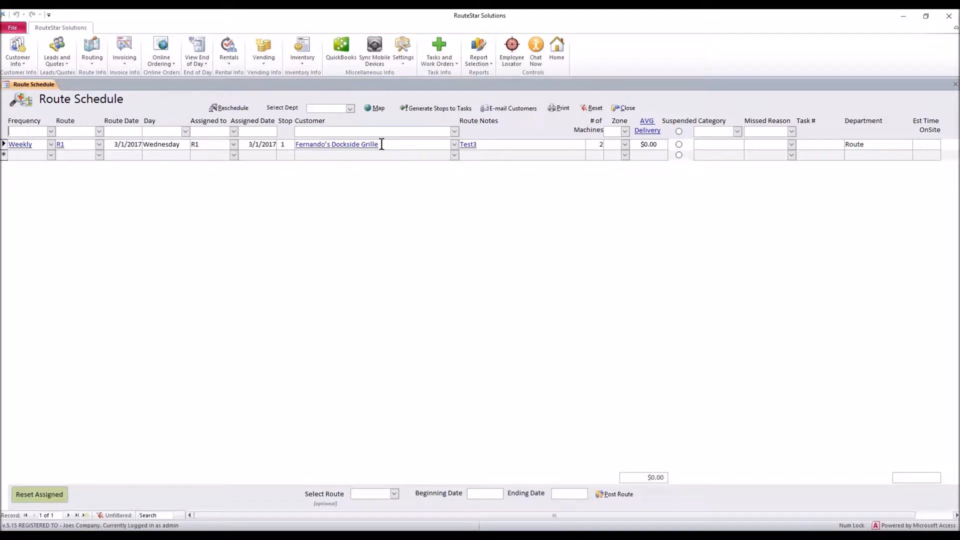
drag(381, 144, 296, 146)
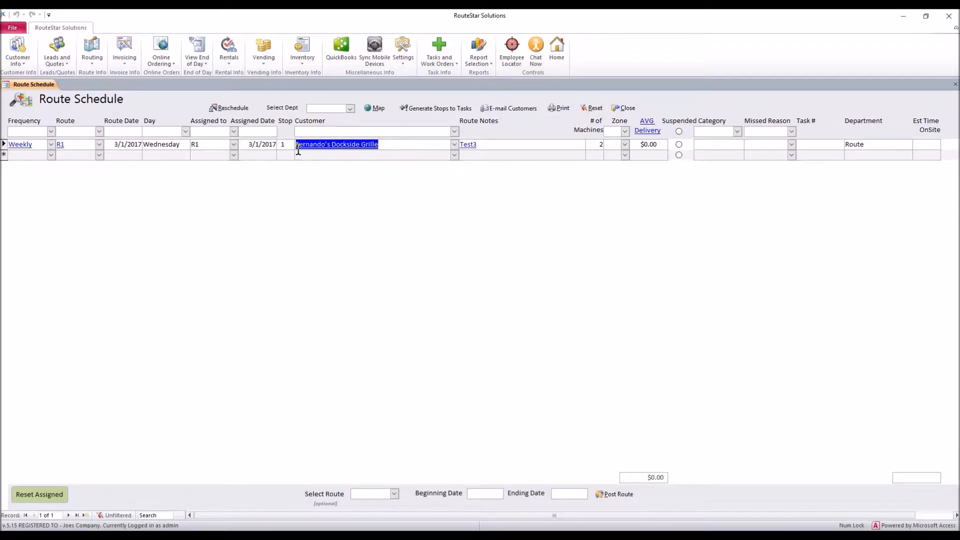
double_click(385, 144)
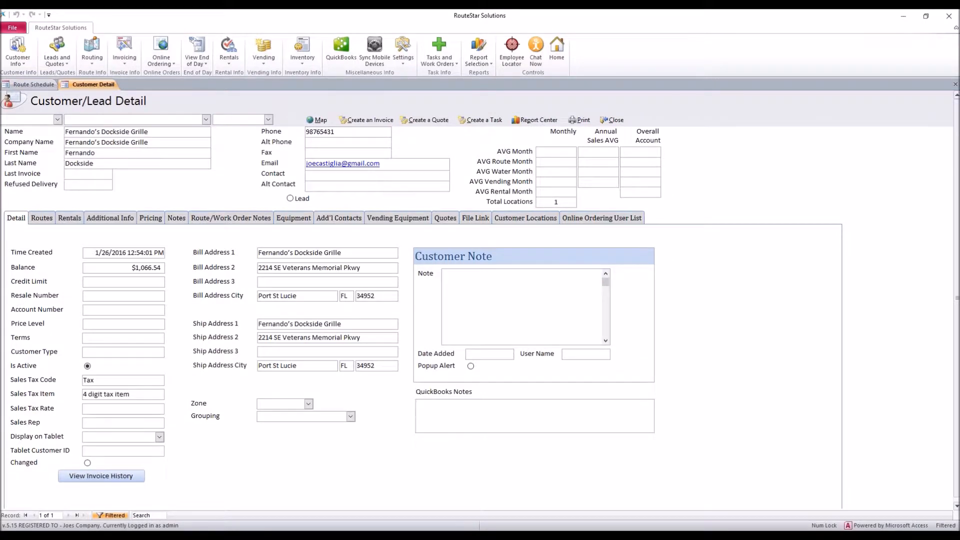
click(517, 220)
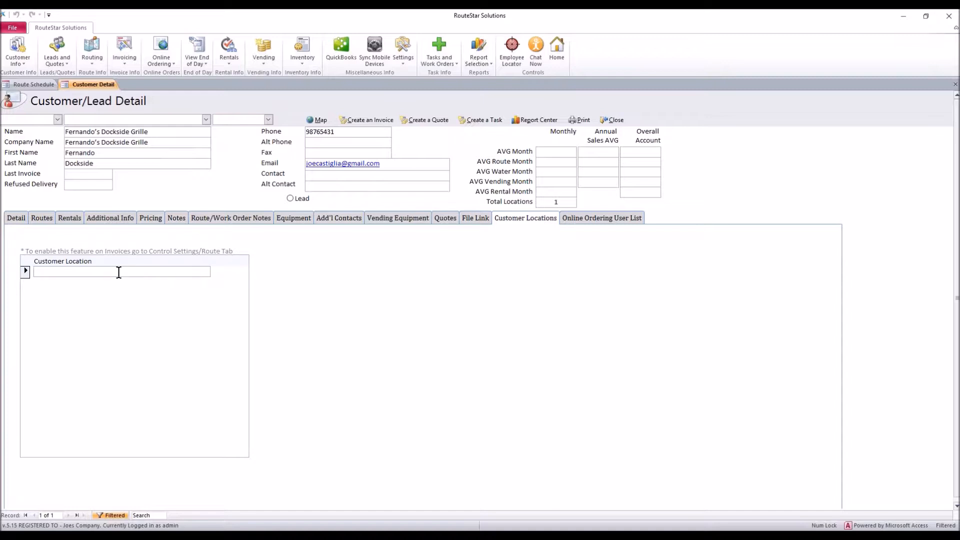
Add the customer locations "1st Floor Office" and "2nd Floor Eat".
text(1st Floor Office)
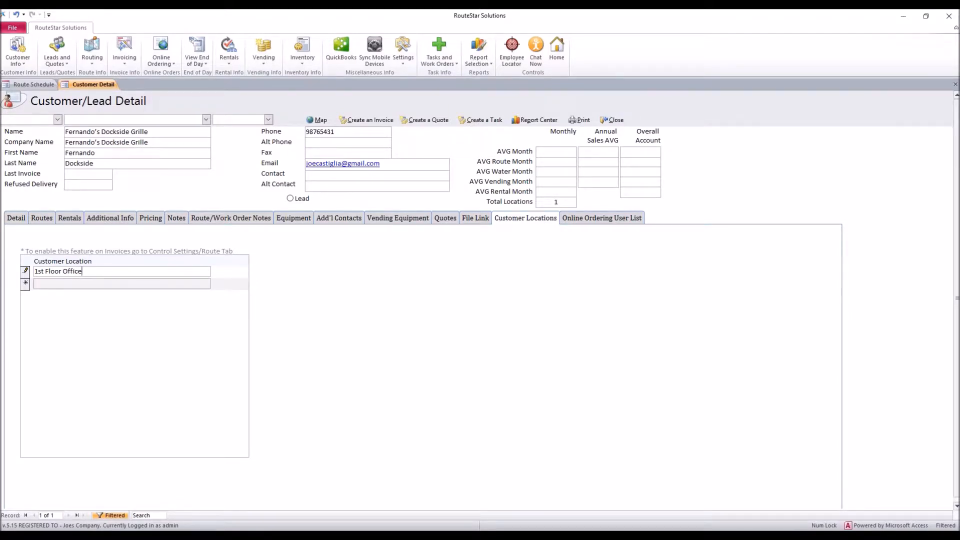
text(2nd Fl)
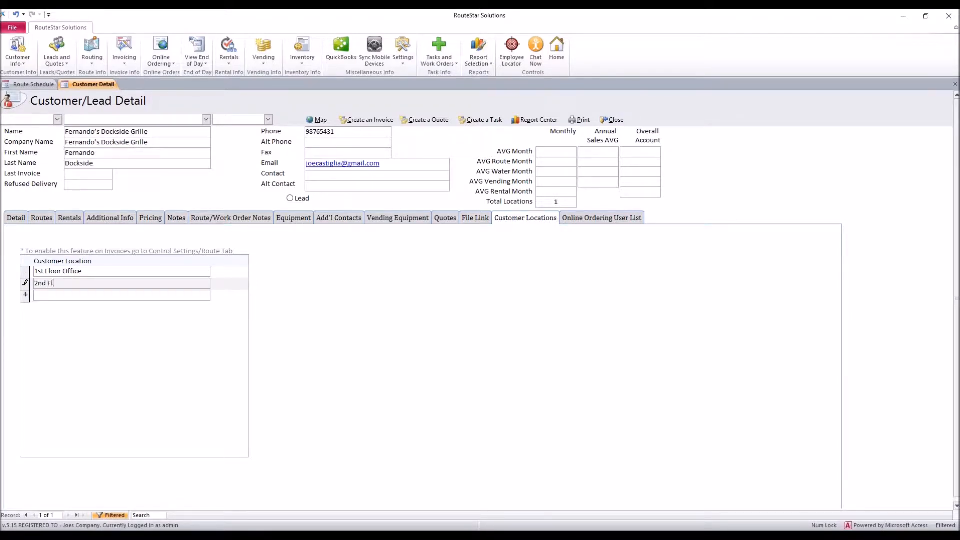
text(oor Eat)
click(76, 271)
drag(85, 280, 27, 281)
Open the customer's pricing by location and add Item1 for the 1st Floor Office.
click(155, 217)
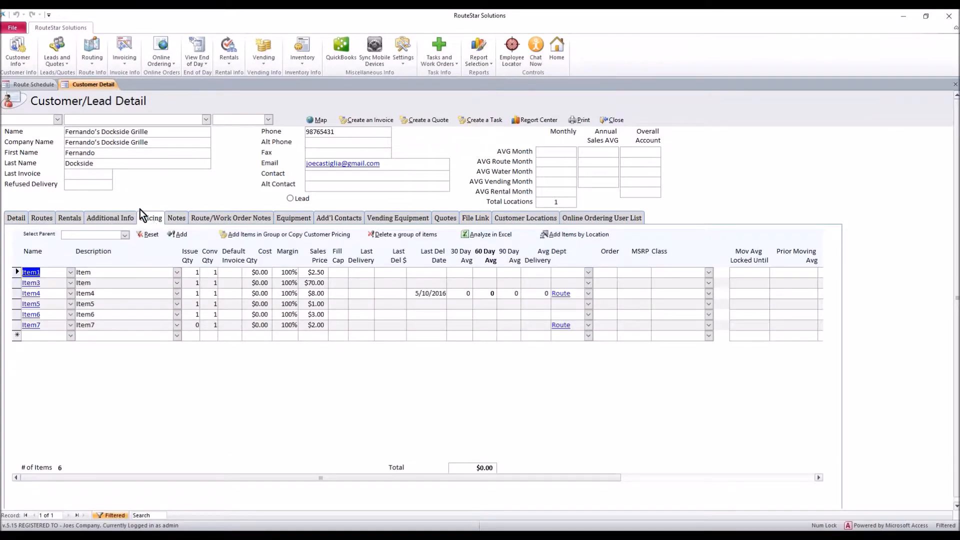
click(587, 240)
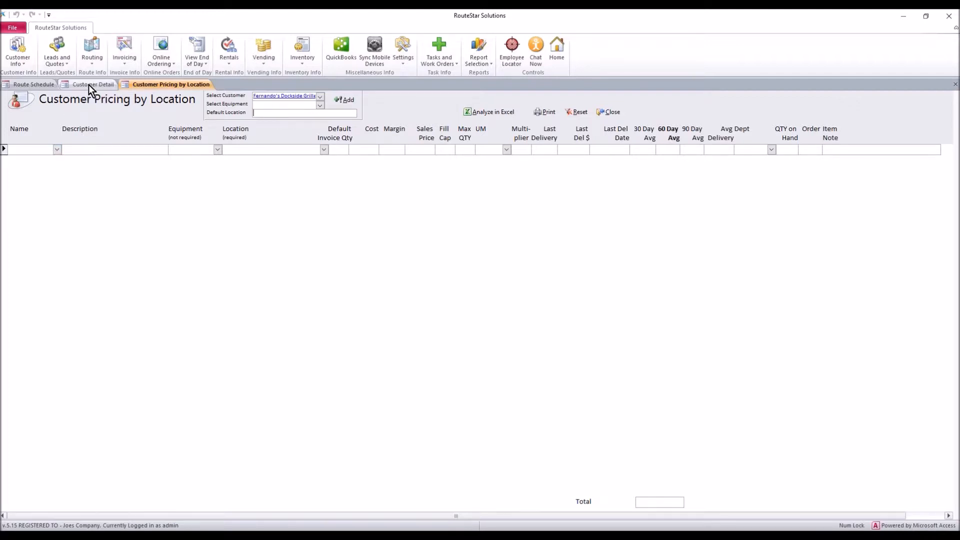
click(57, 149)
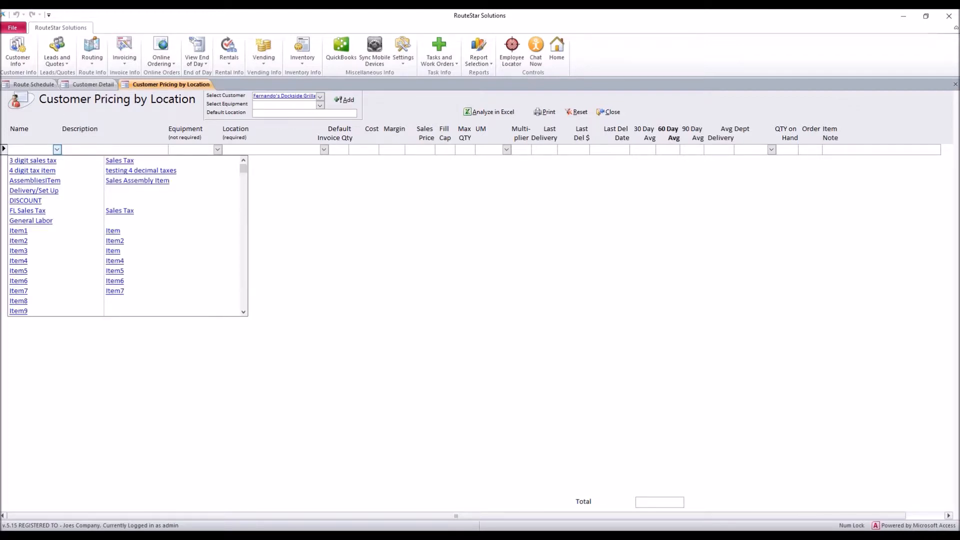
click(43, 233)
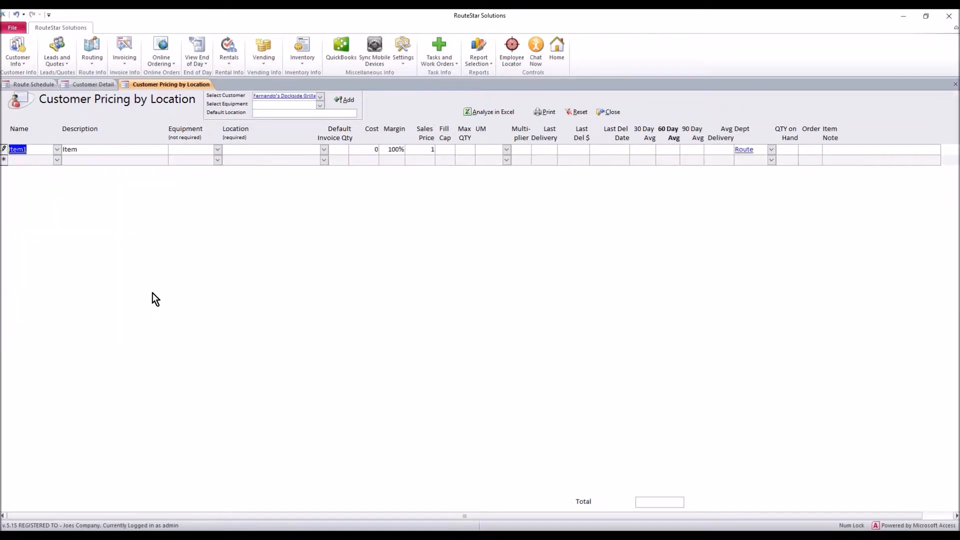
click(230, 150)
click(325, 150)
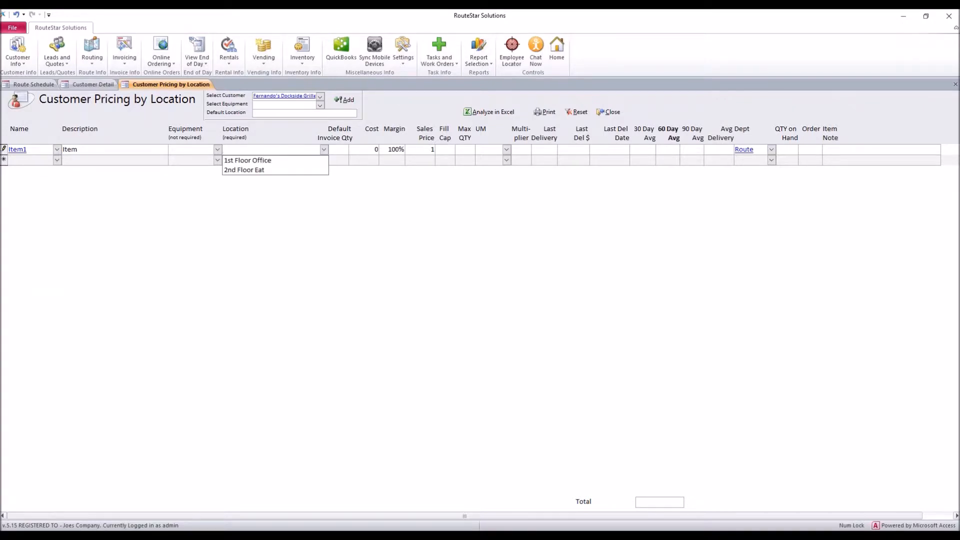
click(262, 161)
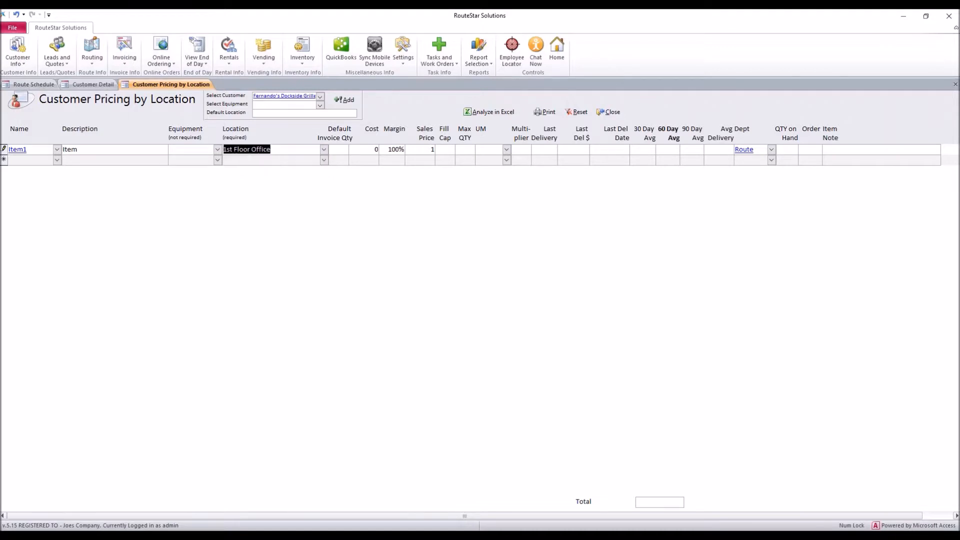
Add Item2 to the location pricing and assign it to the 1st Floor Office.
click(57, 160)
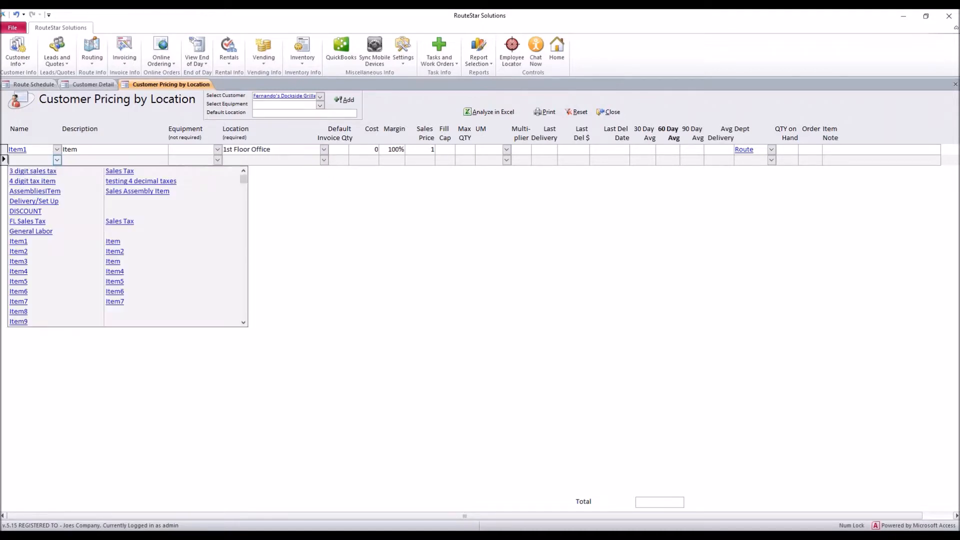
click(41, 254)
click(324, 160)
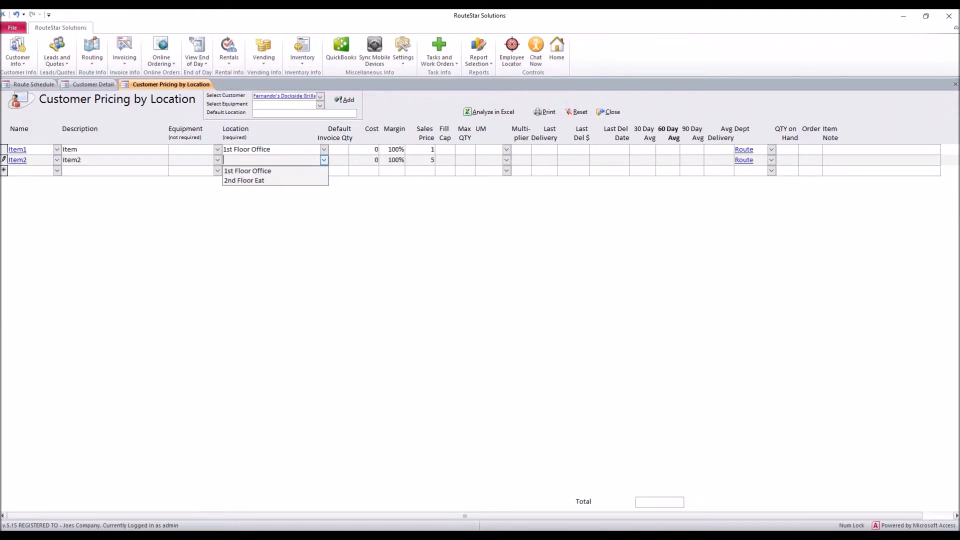
click(275, 173)
Add Item3 to the location pricing and assign it to 2nd Floor Eat.
click(57, 170)
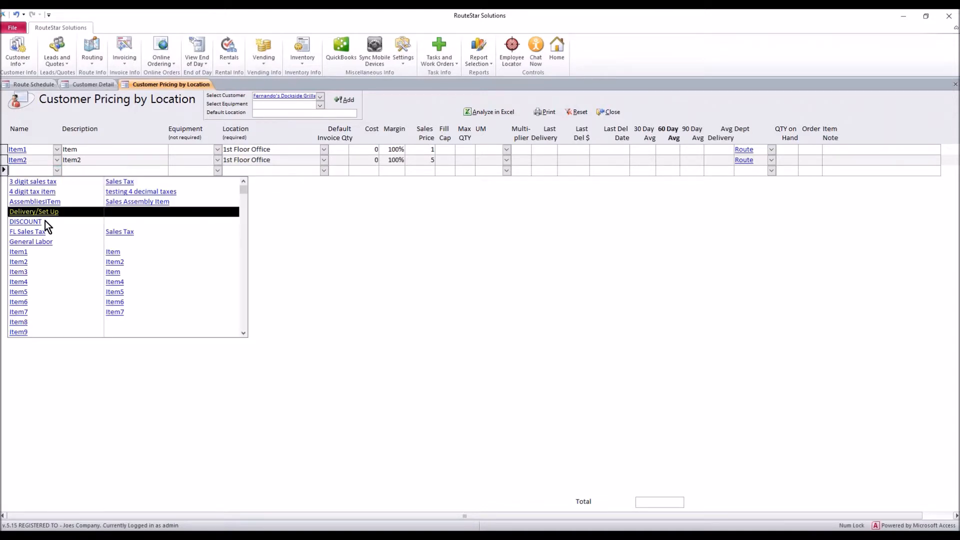
click(34, 272)
click(324, 171)
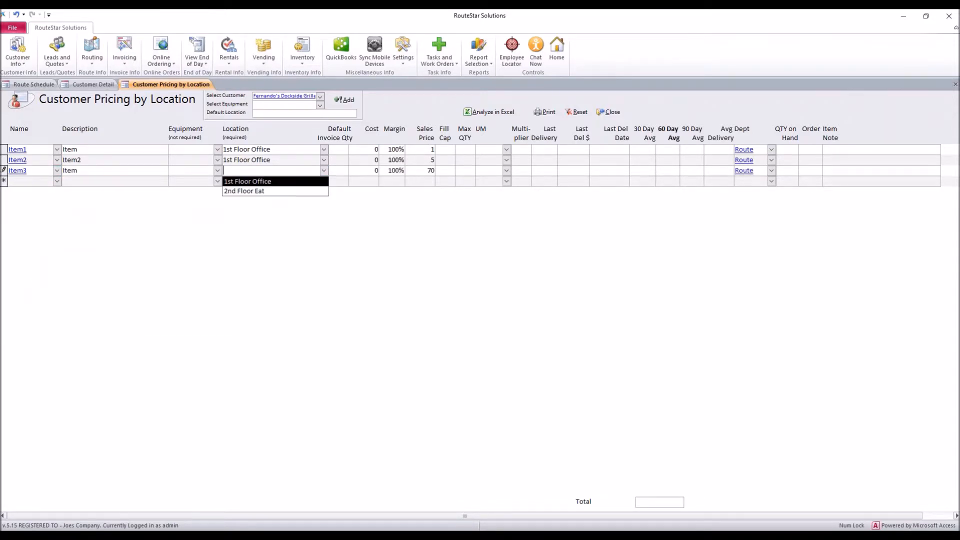
click(273, 190)
Add Item4 to the location pricing for 2nd Floor Eat, and close the location pricing and customer detail.
click(57, 181)
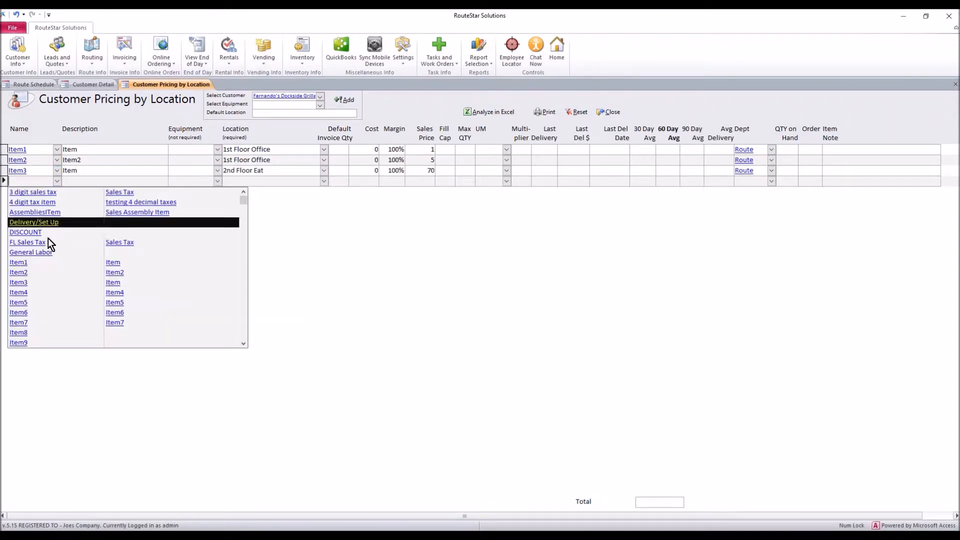
click(55, 296)
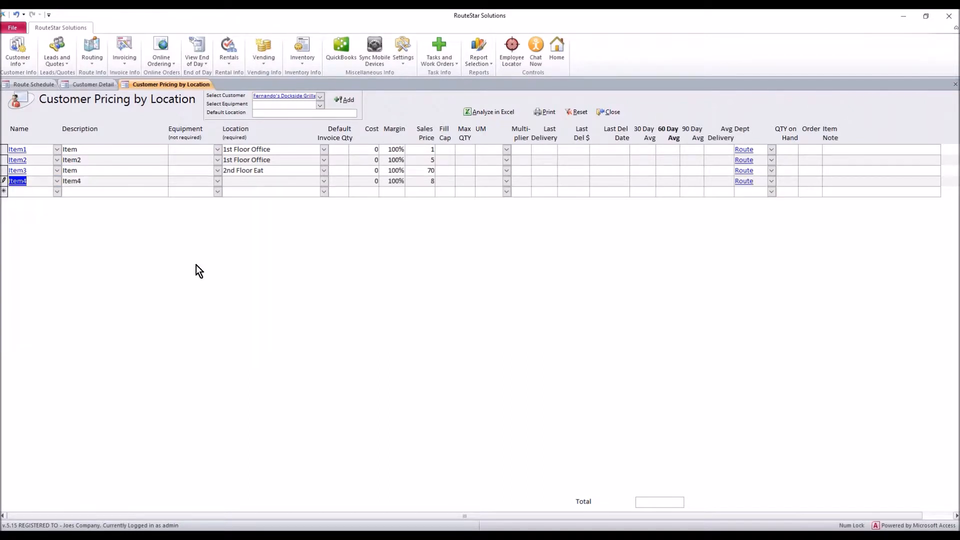
click(324, 181)
click(269, 200)
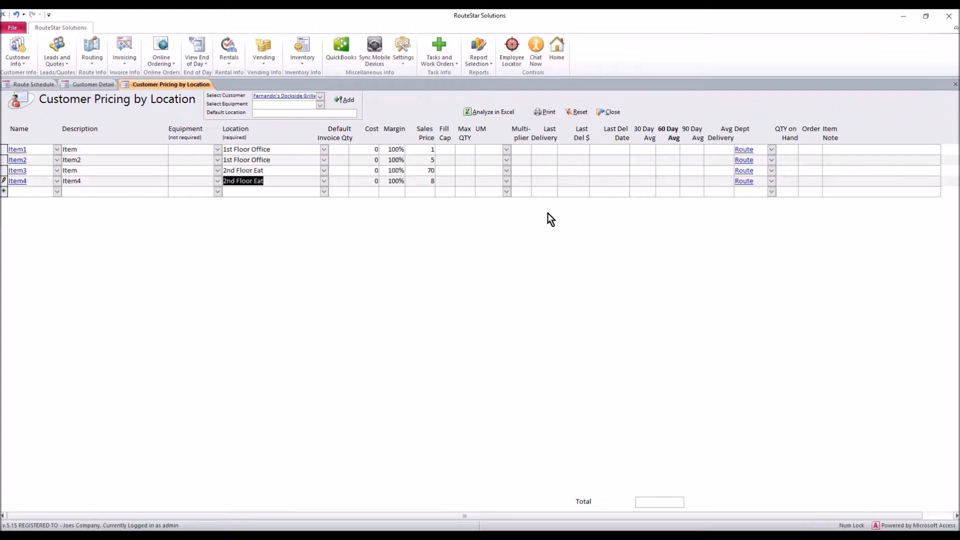
click(609, 112)
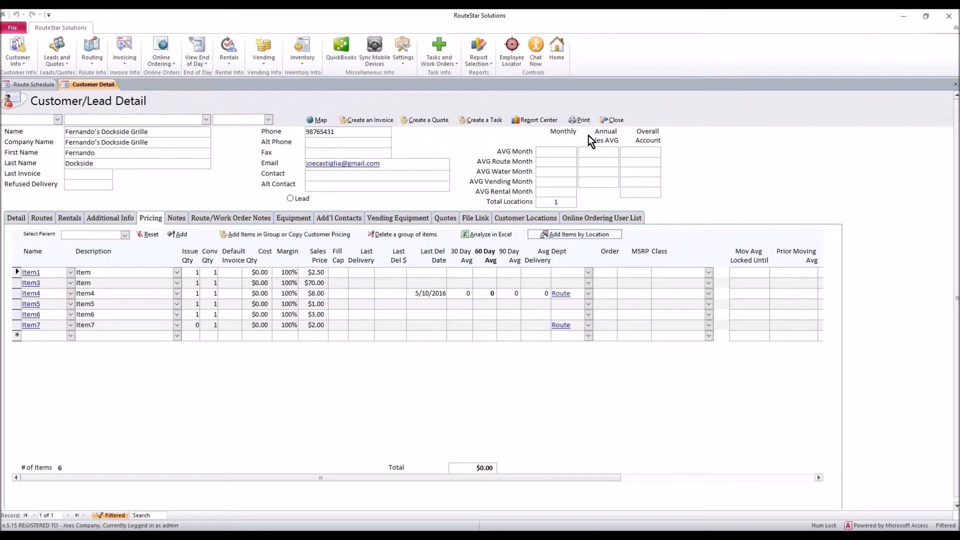
click(611, 121)
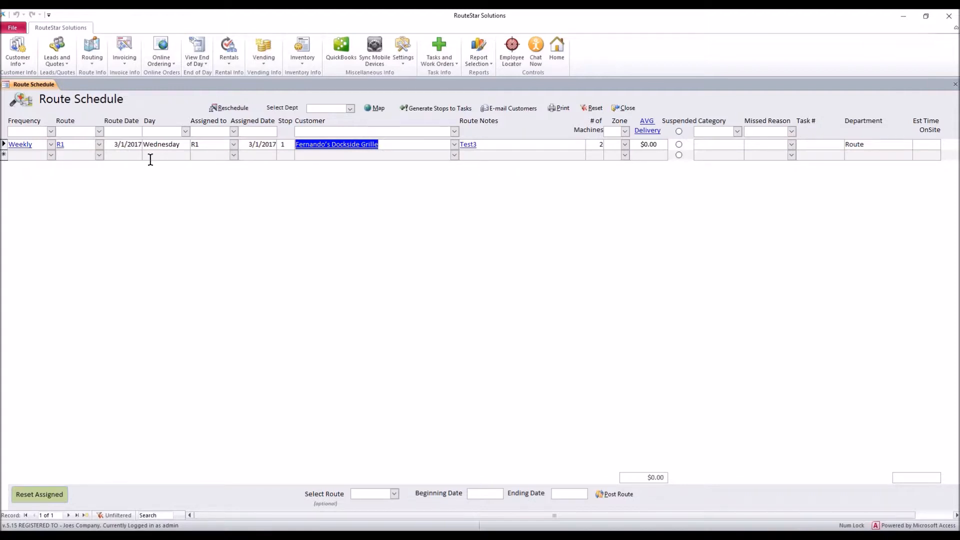
Open automatic route ticket generation and set the beginning date to the scheduled stop's route date, 3/1/2017.
click(128, 144)
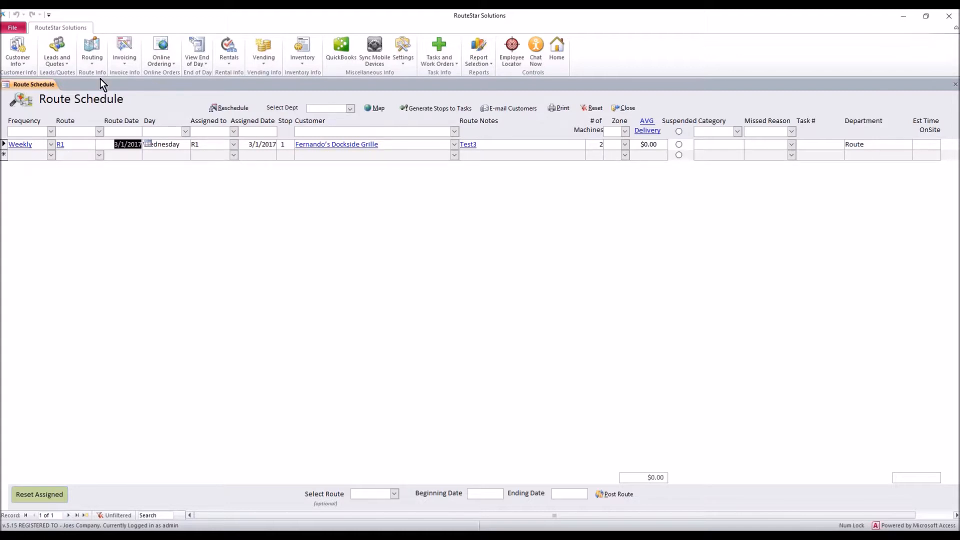
click(94, 61)
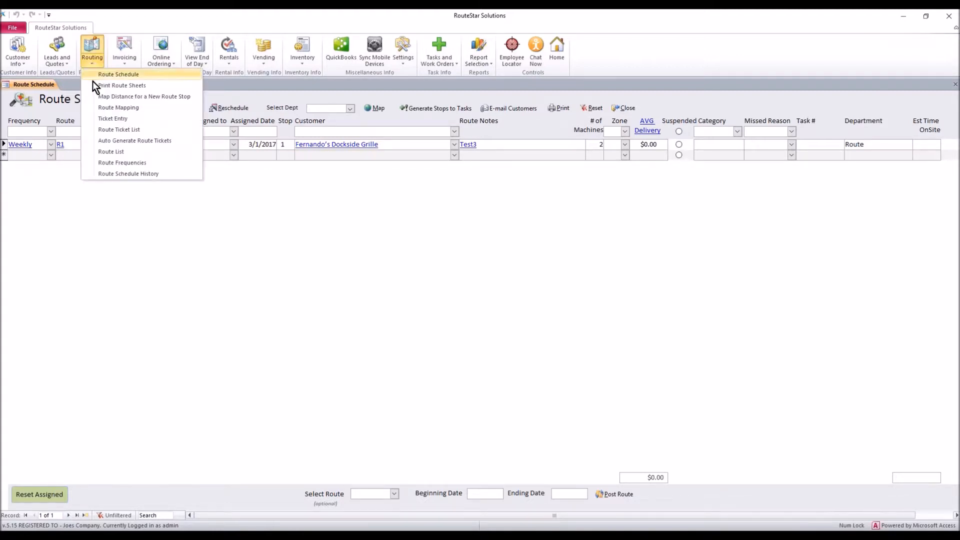
click(135, 141)
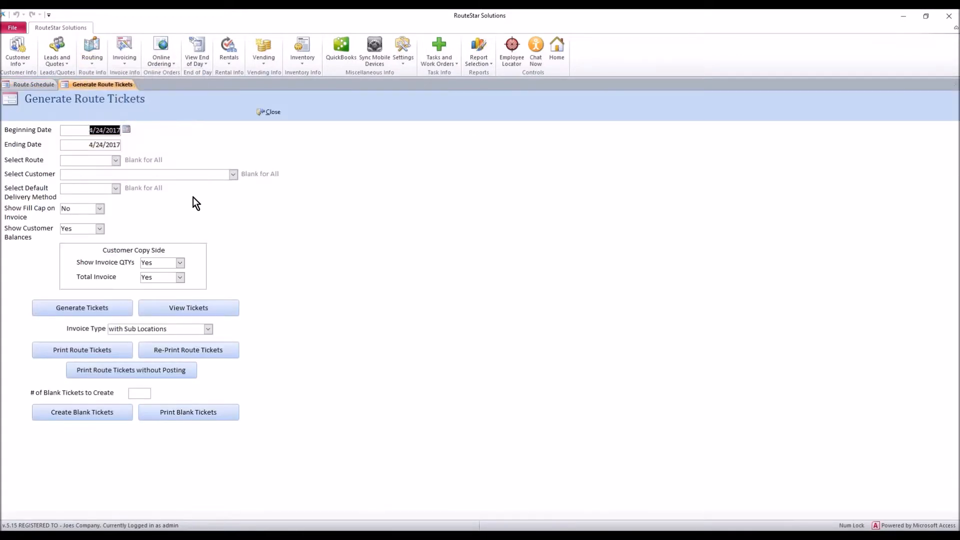
click(127, 130)
click(46, 139)
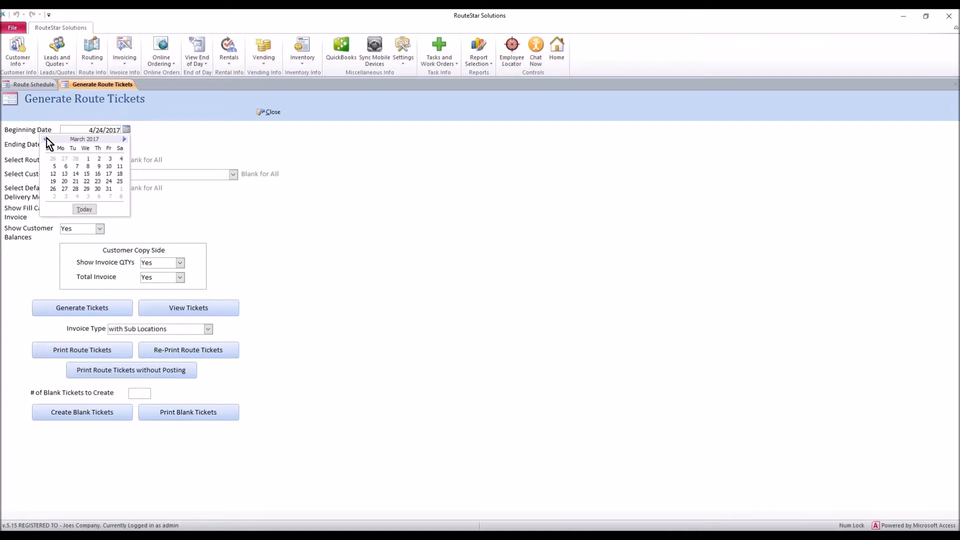
click(88, 158)
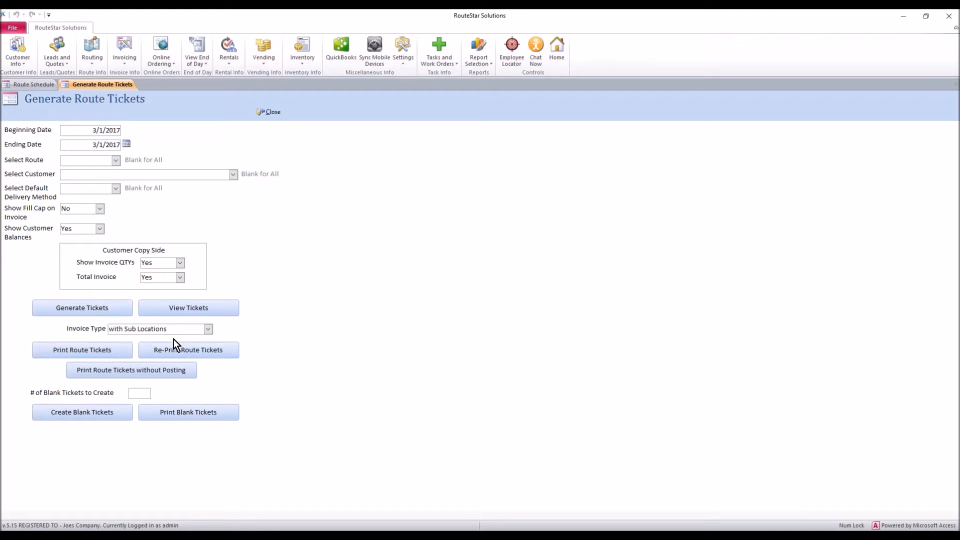
Generate the route tickets for 3/1/2017, keeping the invoice type with Sub Locations, and confirm their creation.
drag(168, 328, 108, 328)
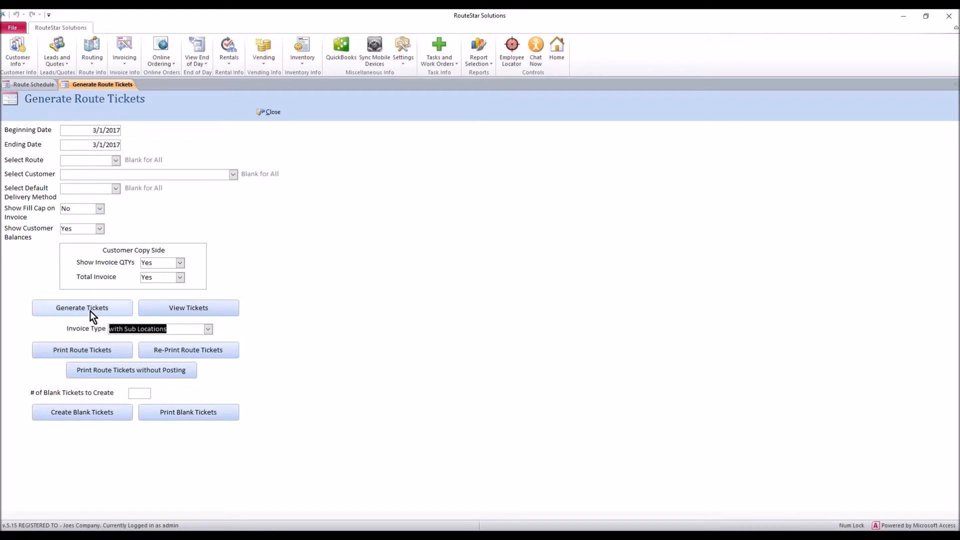
click(91, 312)
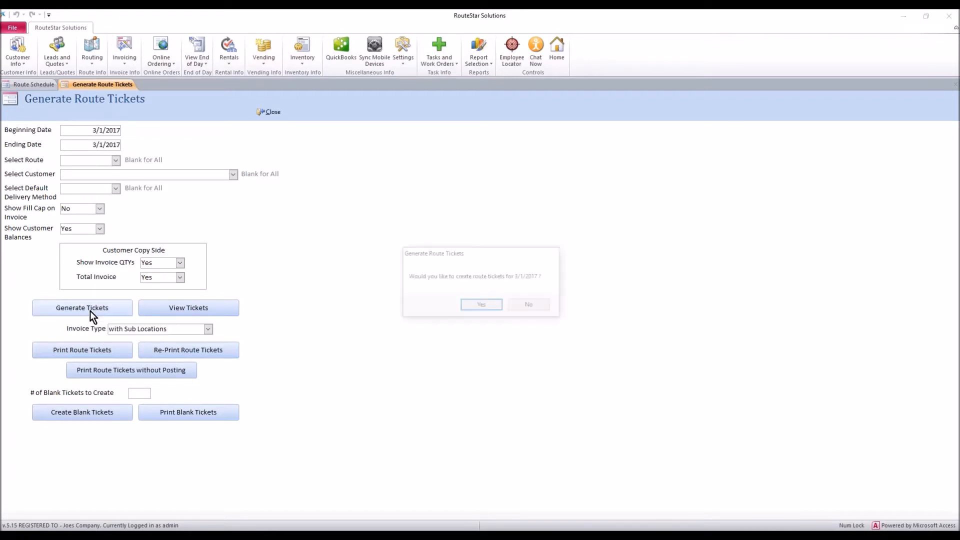
click(481, 308)
key(Return)
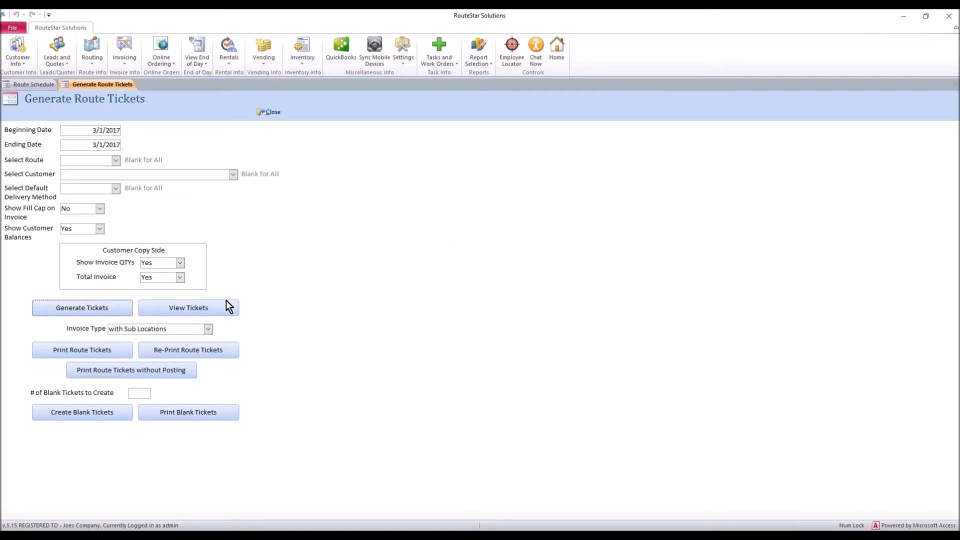
View the generated tickets, open the invoice for Fernando's Dockside Grille, and check the location assigned to each line item.
click(227, 306)
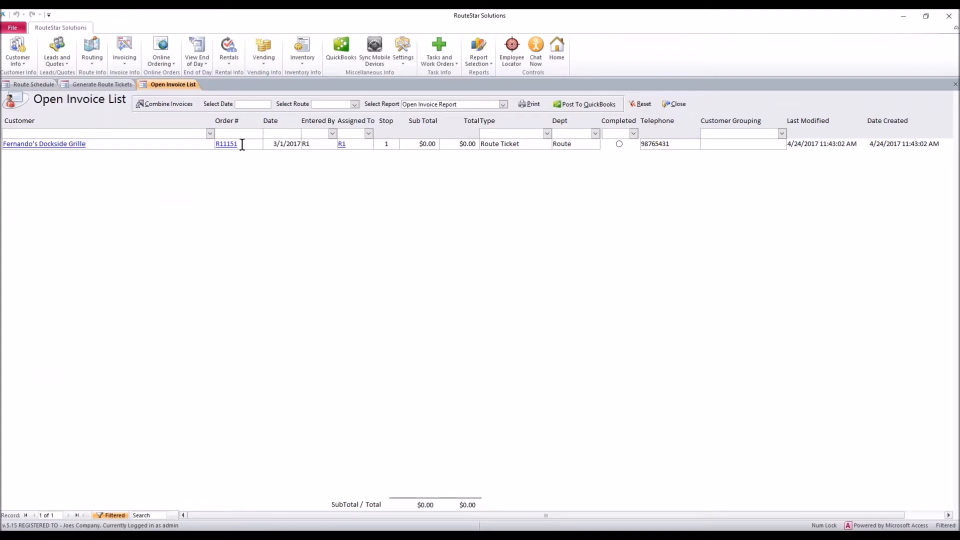
click(229, 144)
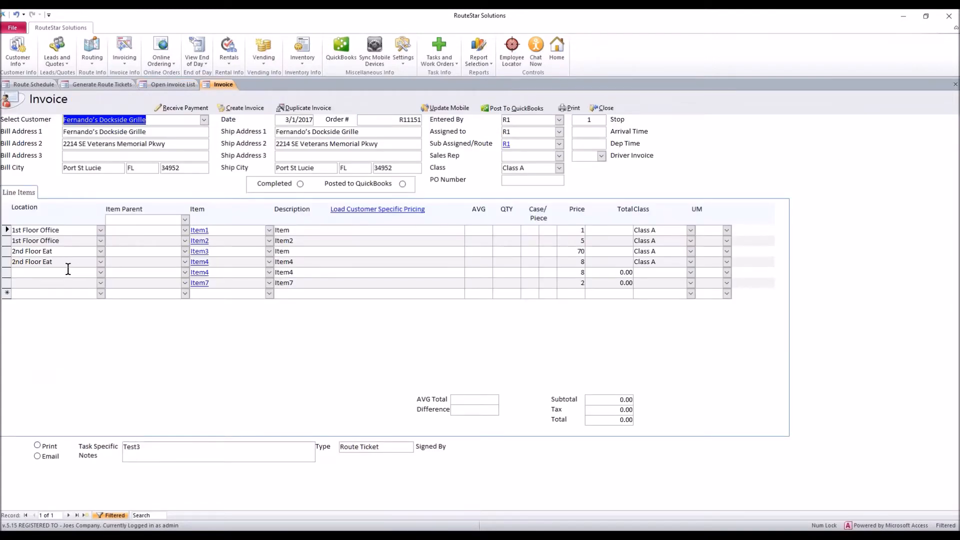
mouse_move(70, 264)
mouse_down()
mouse_move(7, 256)
mouse_move(64, 251)
mouse_move(10, 252)
mouse_up()
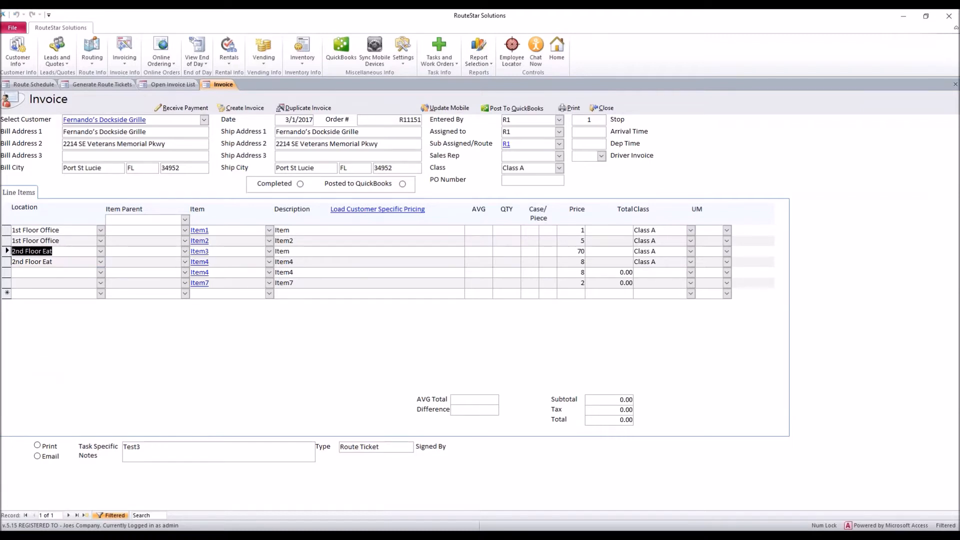
drag(69, 231, 11, 230)
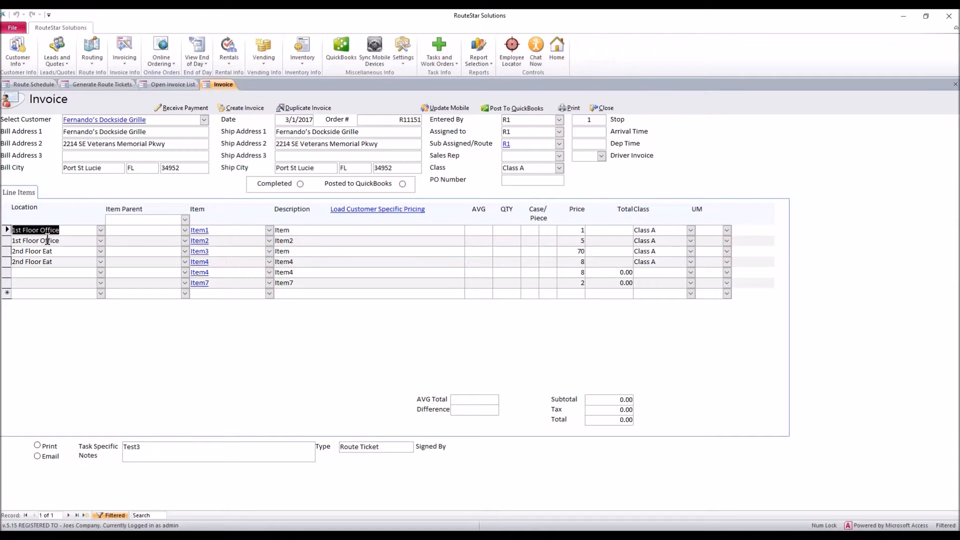
drag(65, 242, 11, 242)
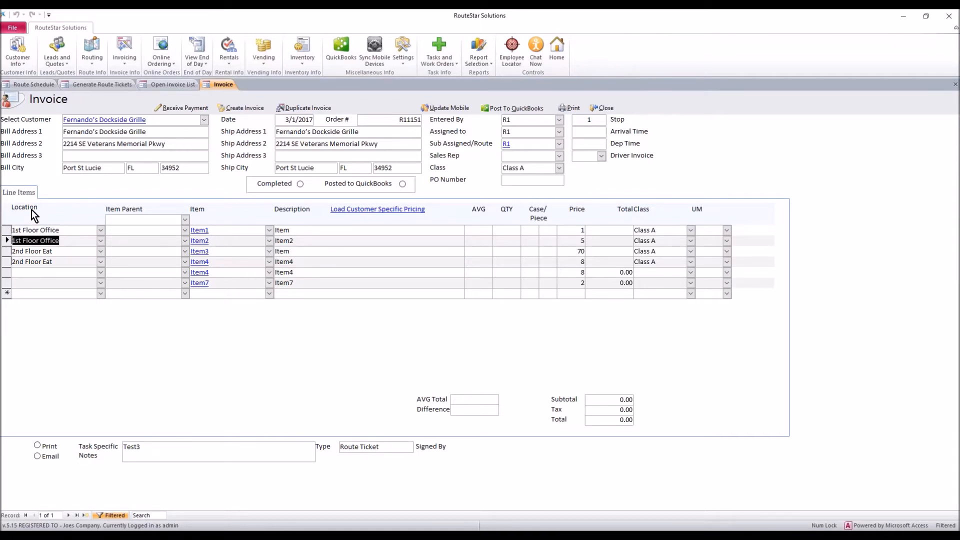
click(35, 273)
click(38, 283)
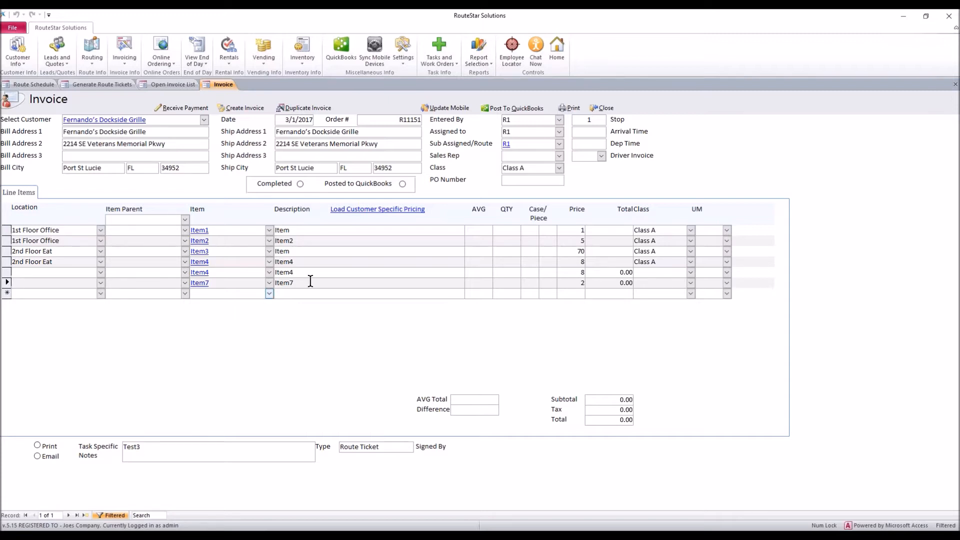
Preview the printed route ticket invoice up close, close the preview, and review the 1st Floor Office and 2nd Floor Eat line items.
click(569, 108)
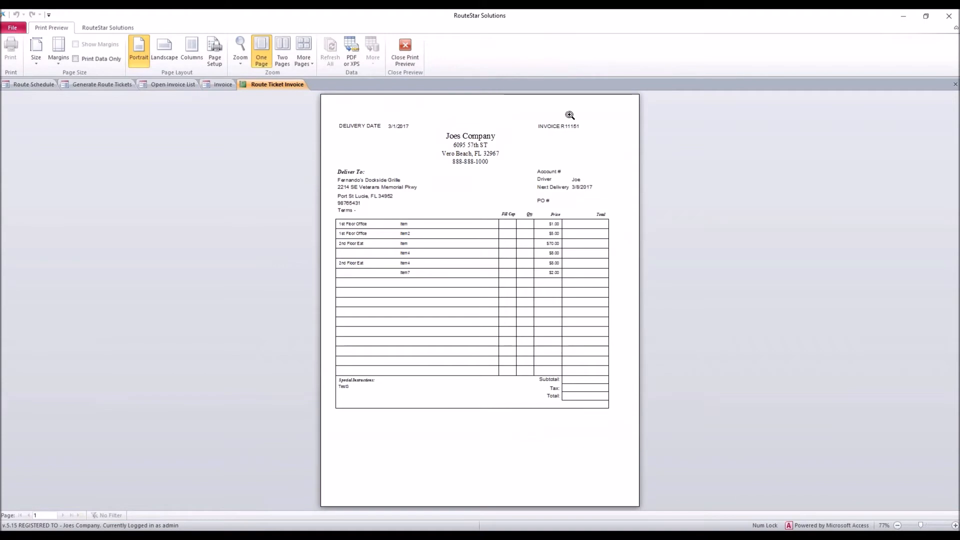
click(540, 164)
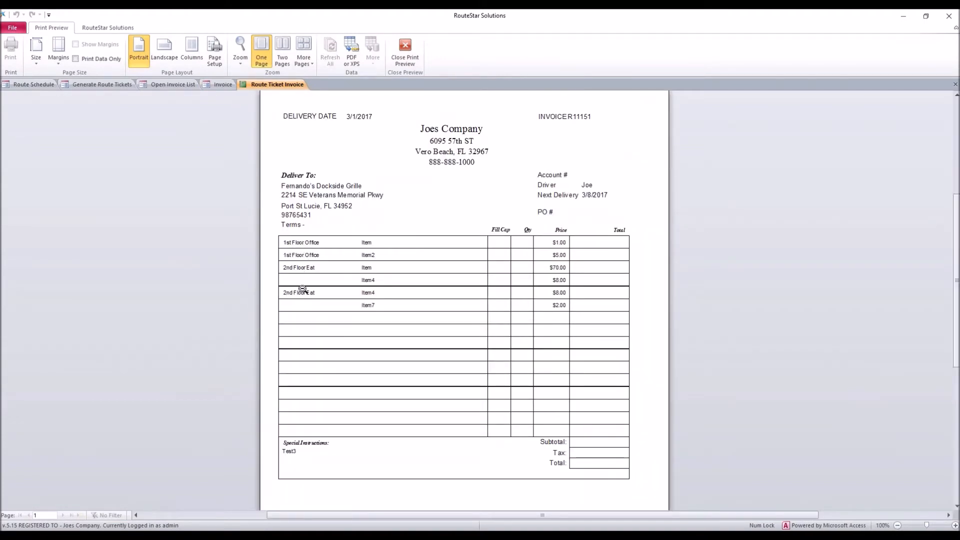
click(407, 56)
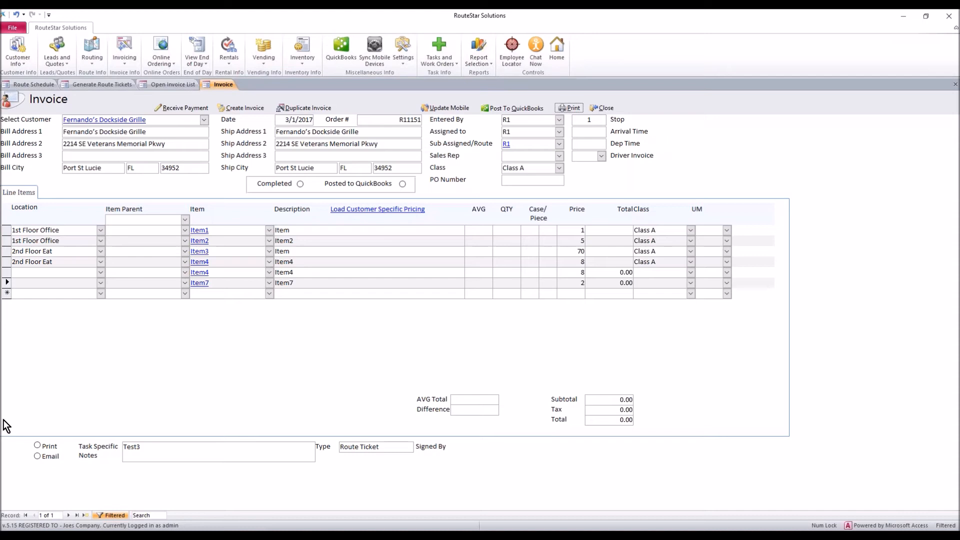
drag(66, 230, 8, 258)
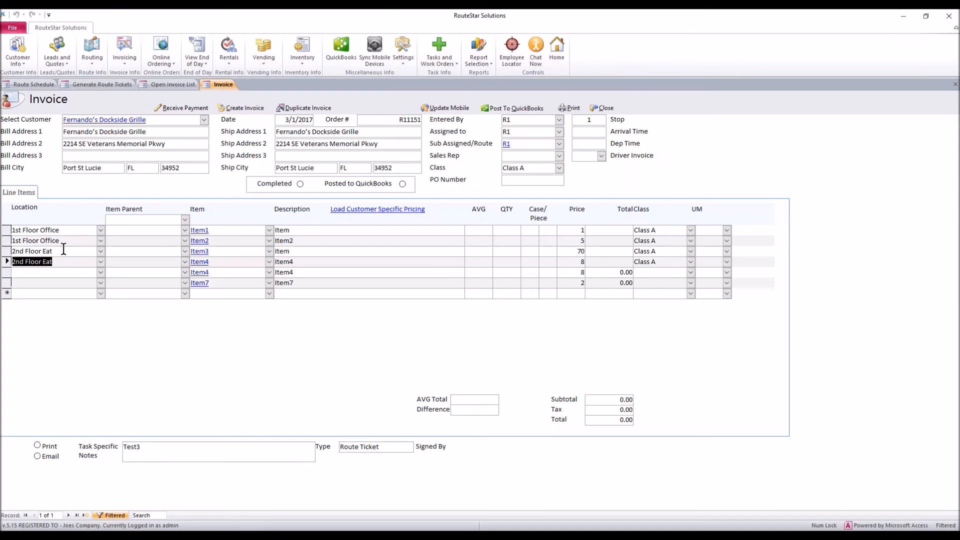
drag(65, 230, 12, 242)
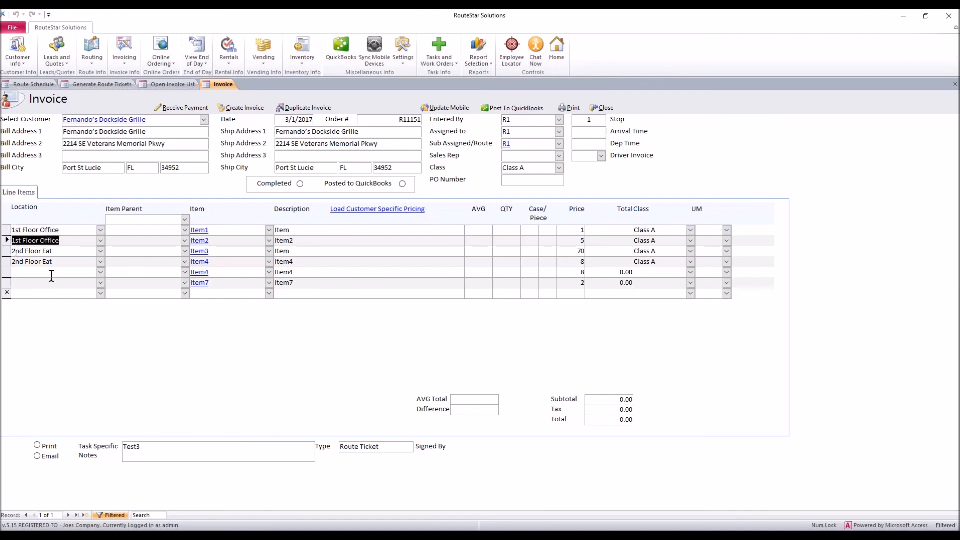